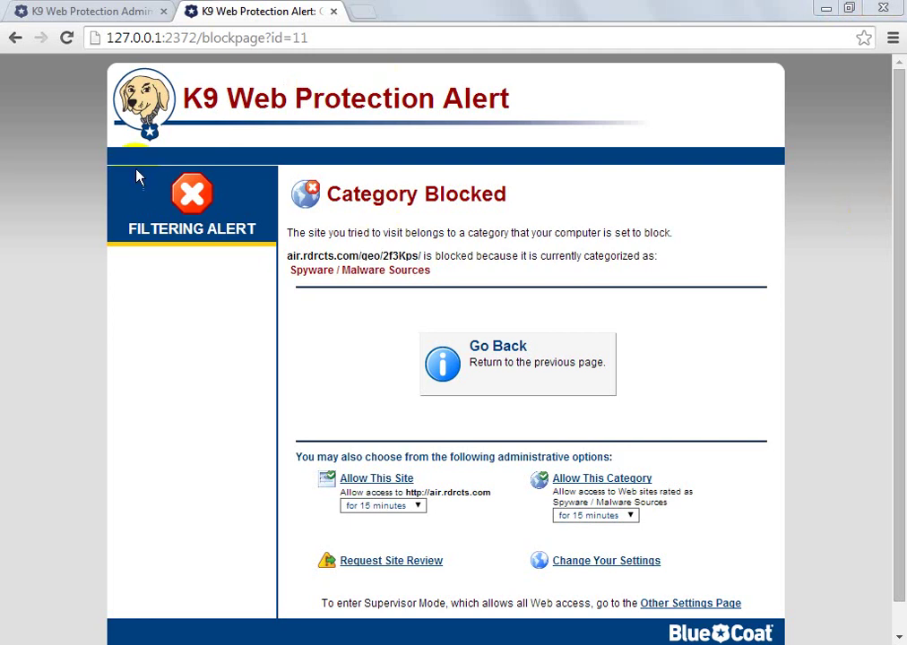
- Review the block alert's Spyware / Malware Sources category and its allow-duration choices, keeping 15 minutes
left_click_drag(179, 99, 563, 93)
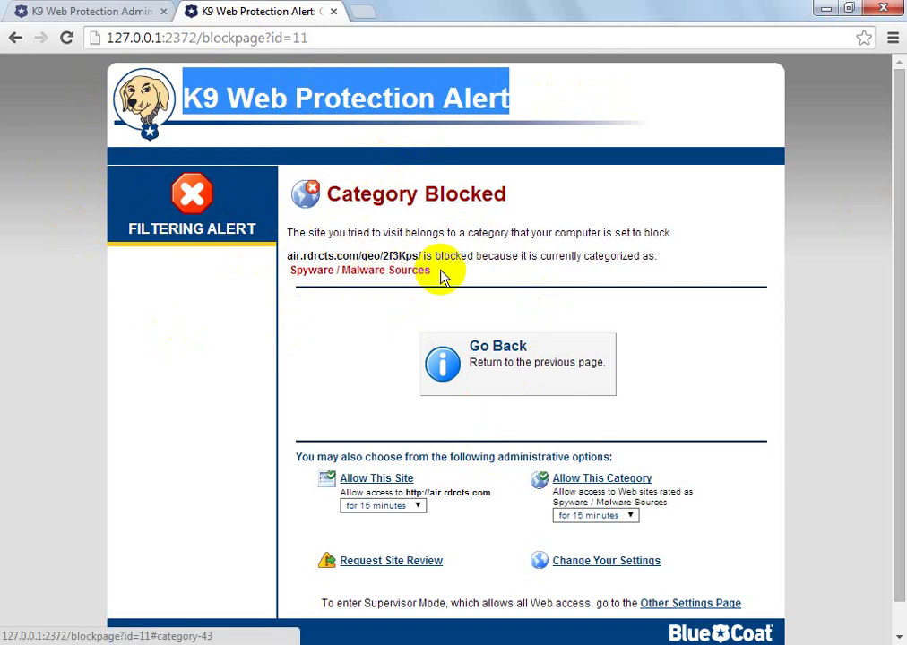
left_click_drag(472, 272, 283, 273)
left_click(324, 304)
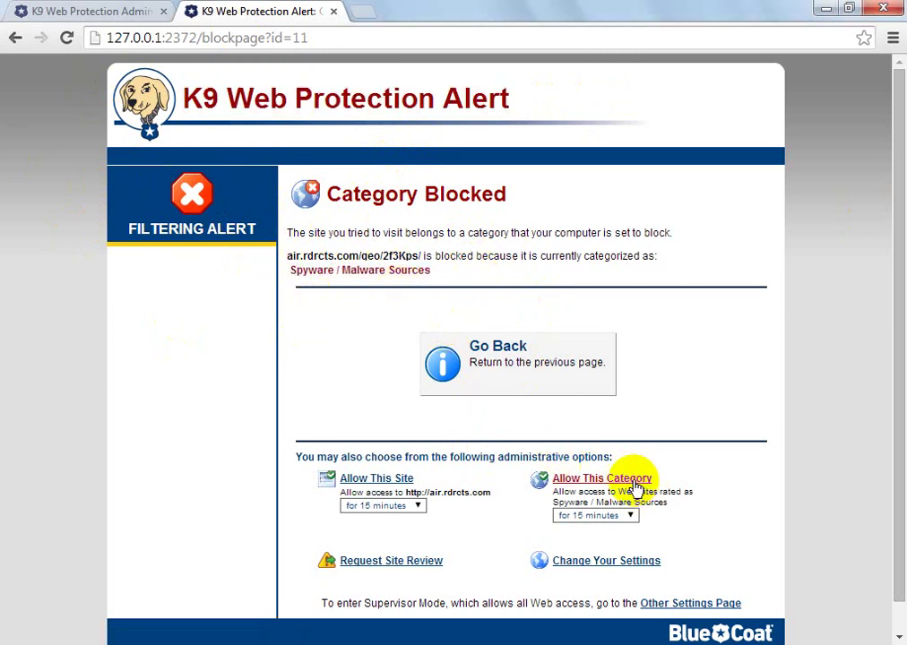
left_click(617, 520)
left_click(627, 518)
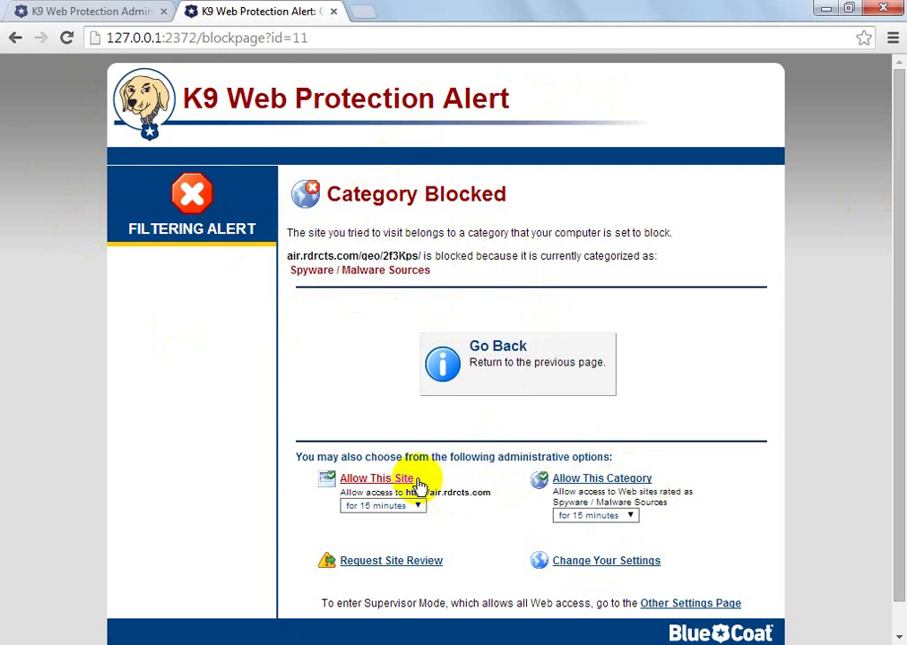
left_click(415, 508)
left_click(441, 526)
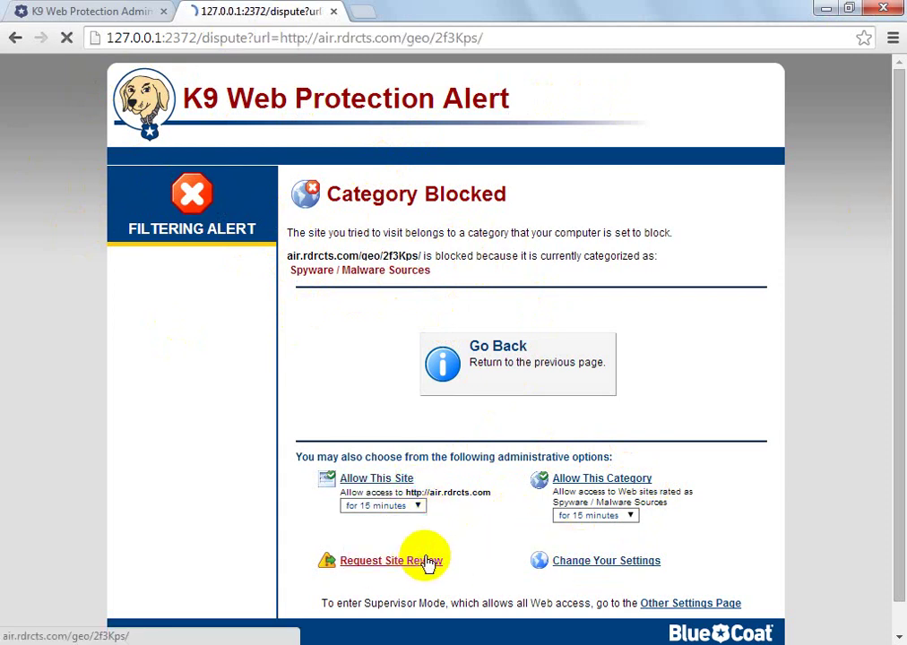
- Request a site review and look up the rating for facebook.com
left_click(428, 561)
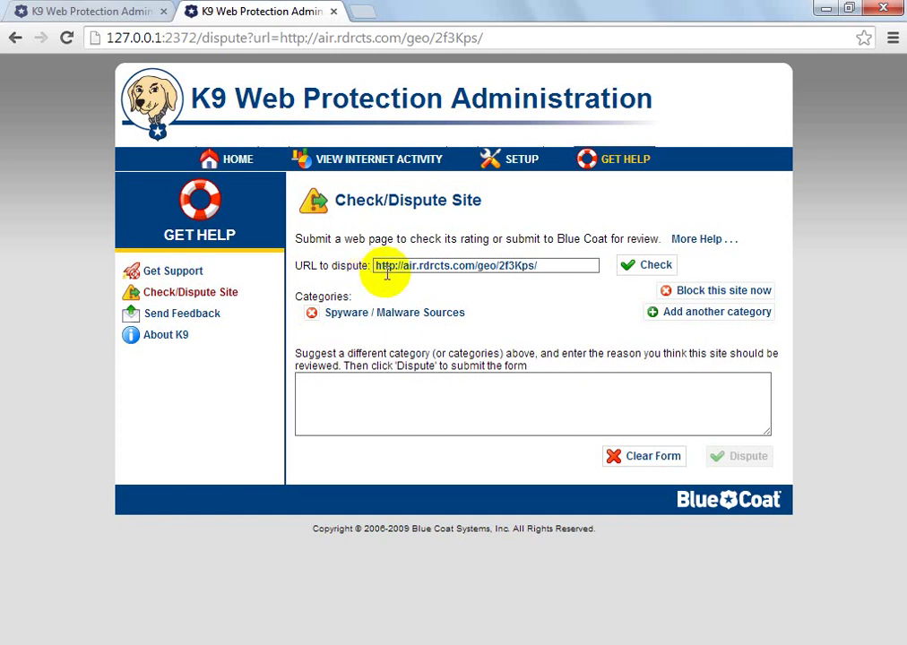
left_click_drag(535, 265, 271, 300)
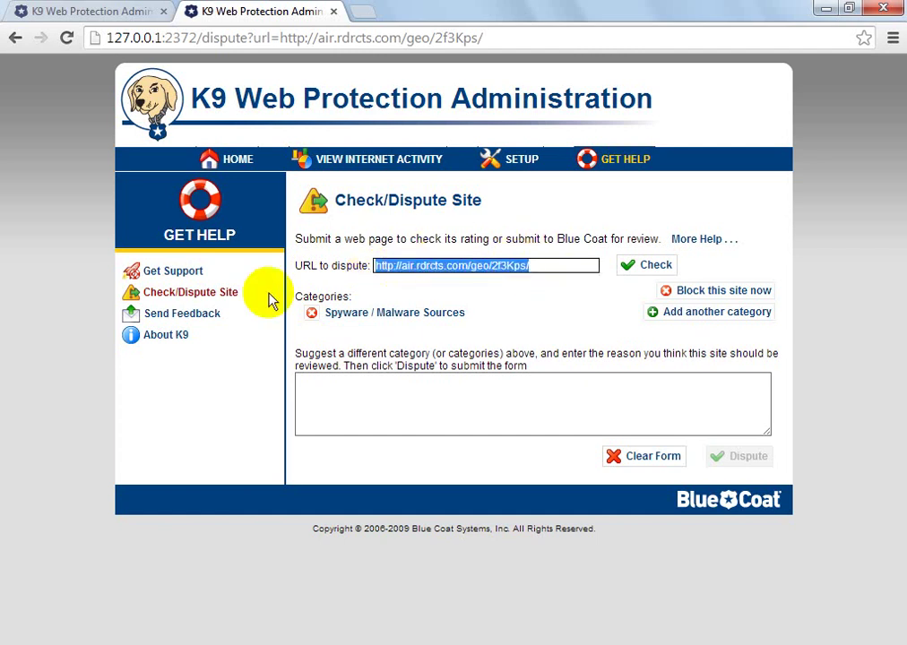
type("facebook.com")
left_click(657, 269)
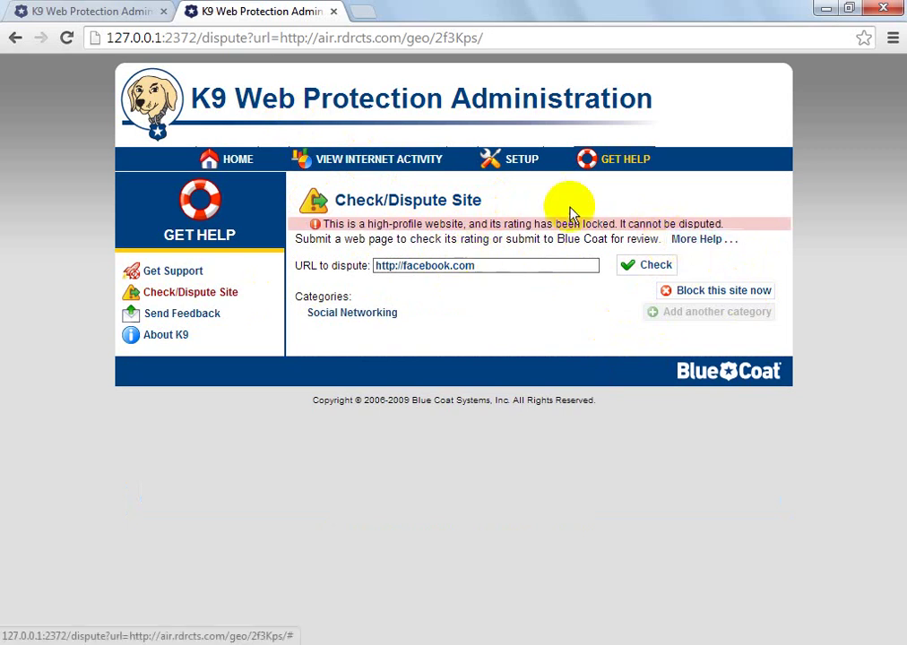
- Turn on Bark When Blocked, save the blocking effects, and reload the block page
left_click(16, 38)
left_click(116, 11)
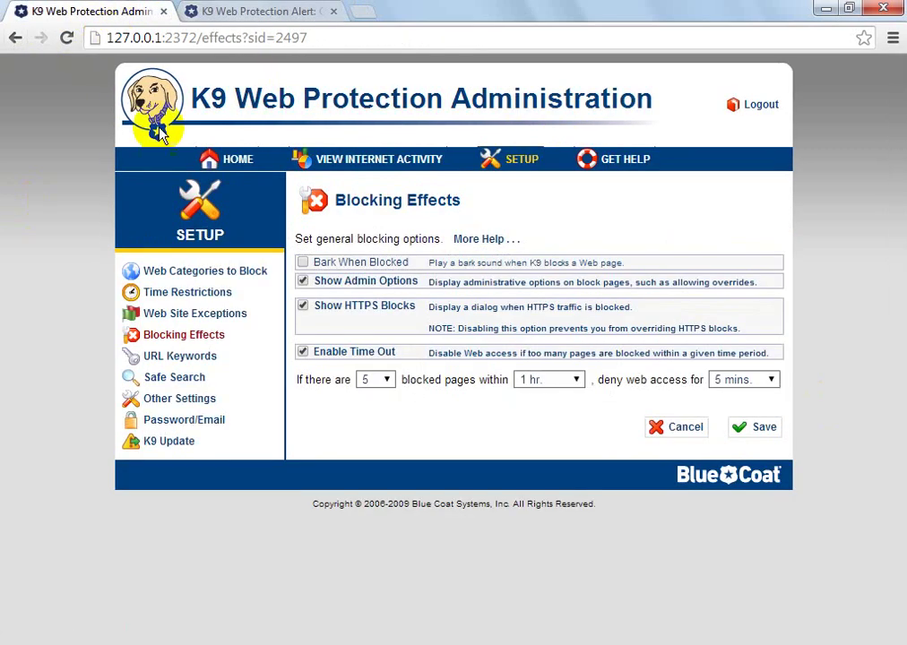
left_click(303, 263)
left_click(240, 10)
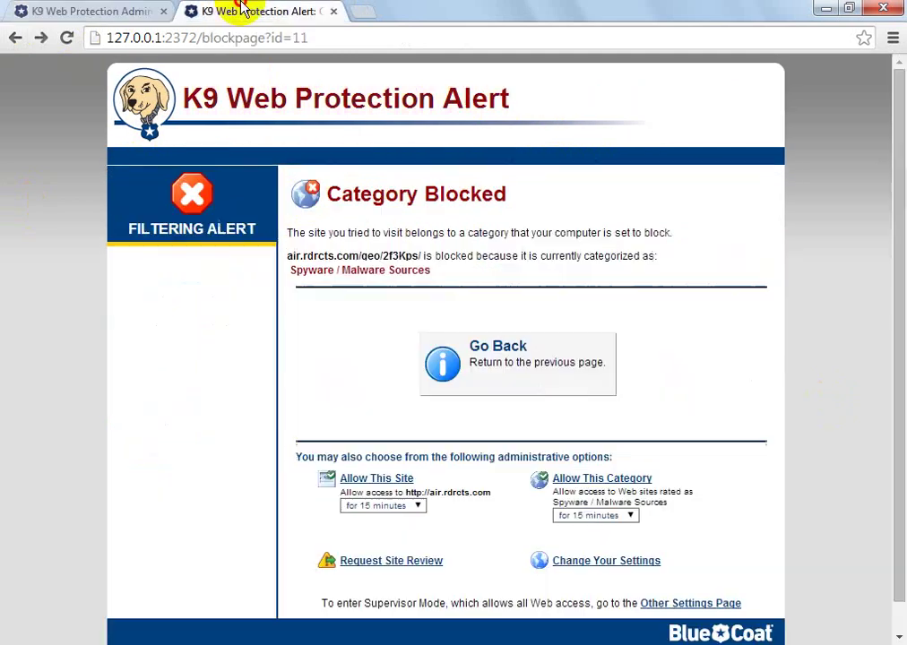
left_click(135, 11)
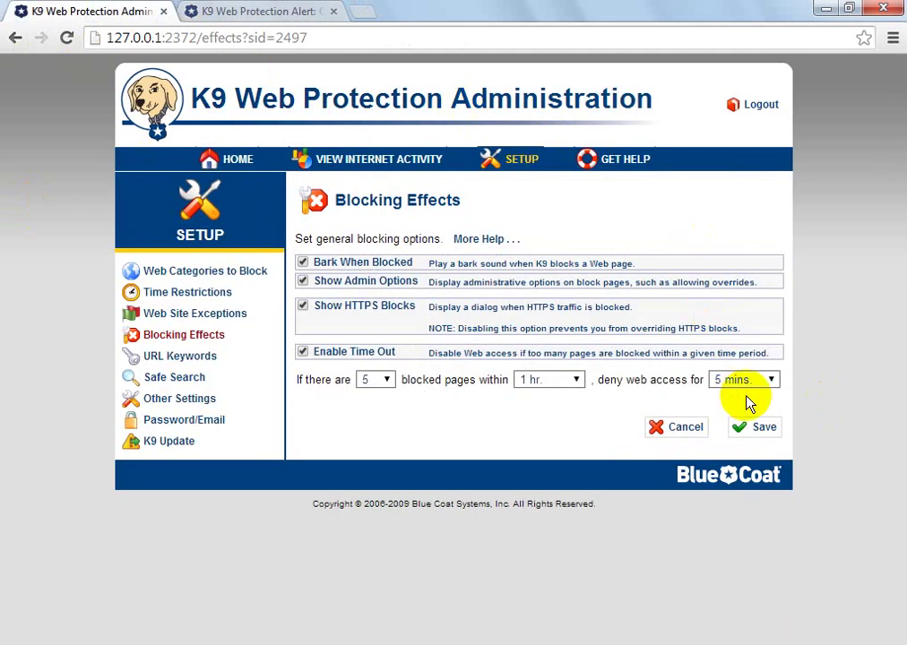
left_click(761, 426)
left_click(259, 9)
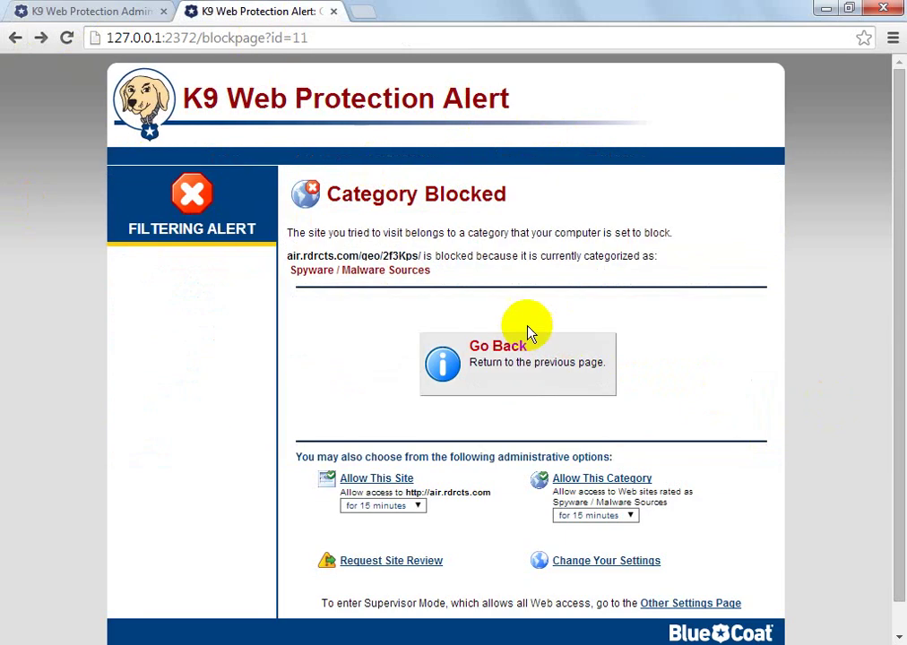
left_click(70, 38)
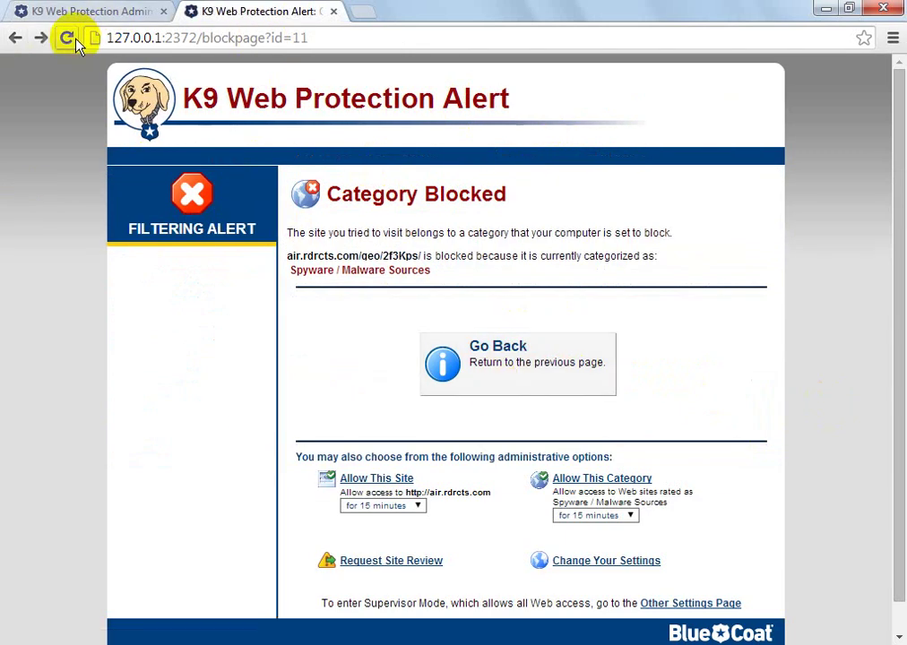
- Turn barking back off and save with admin options off, then view the block page
left_click(62, 9)
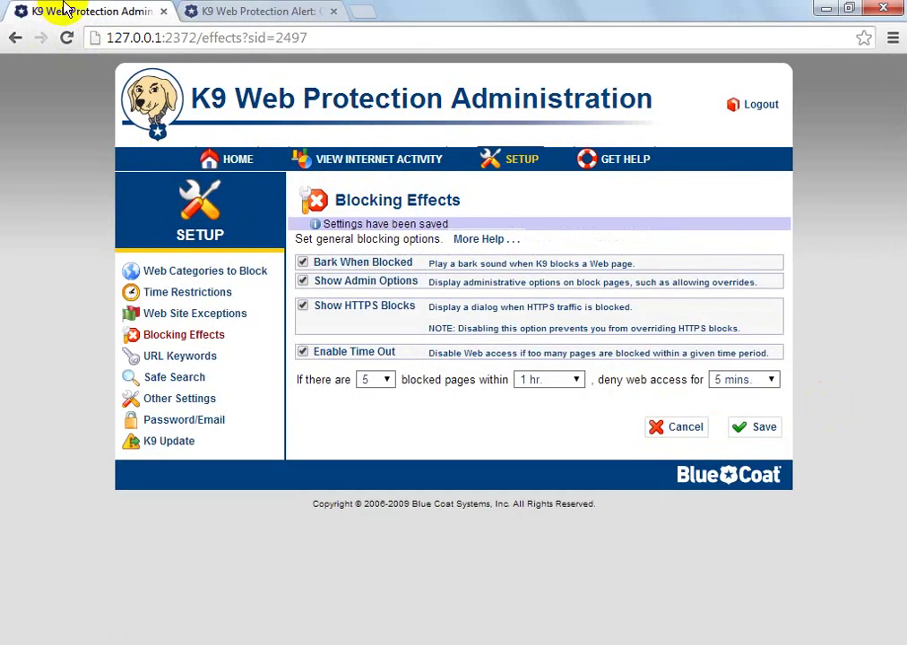
left_click(303, 262)
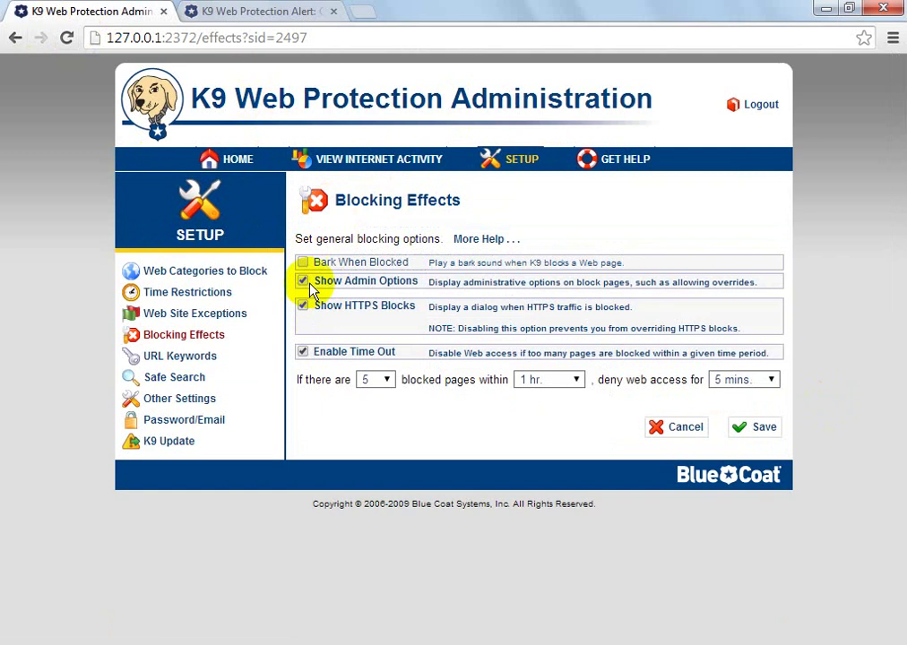
left_click(219, 12)
left_click_drag(538, 472, 698, 450)
left_click(106, 10)
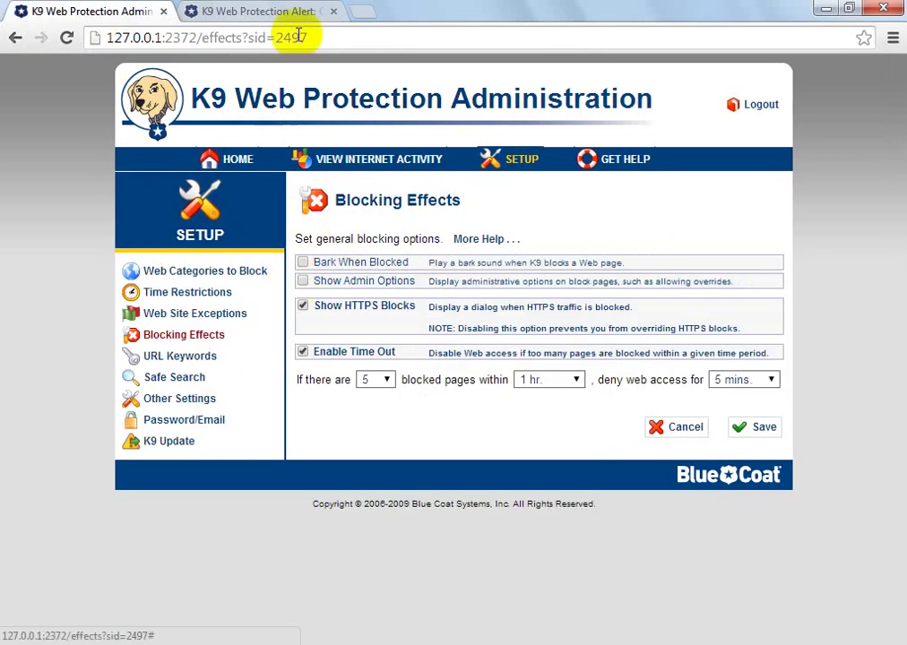
left_click(763, 428)
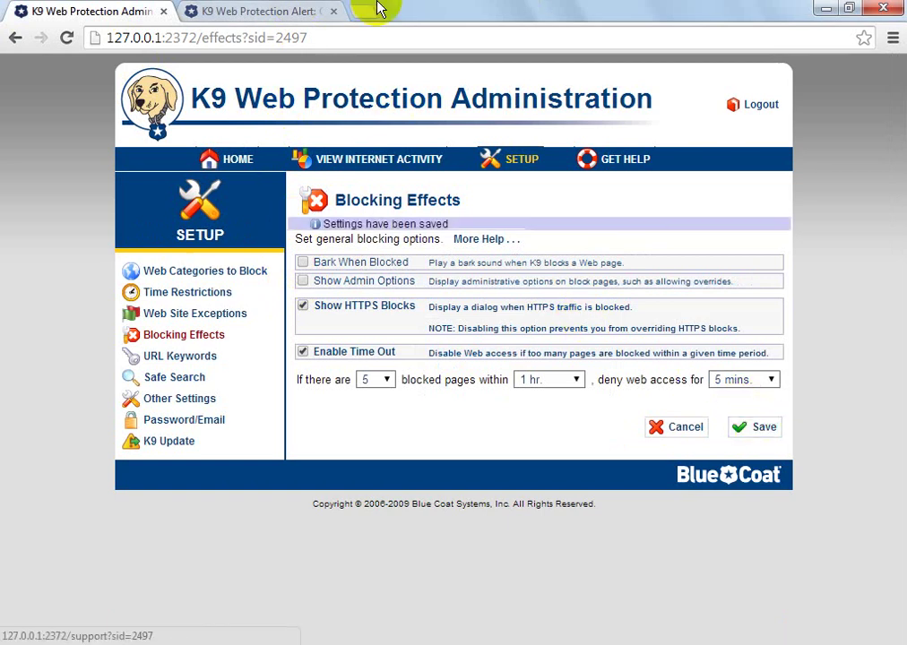
left_click(265, 10)
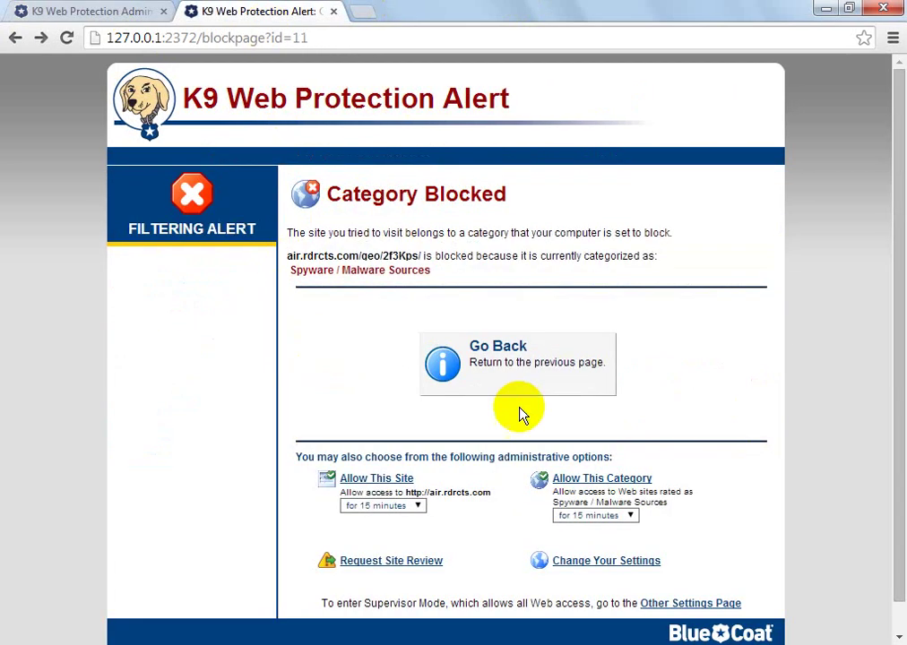
- Re-enable Show Admin Options, save, and reload the block alert to see the administrative options
left_click(76, 45)
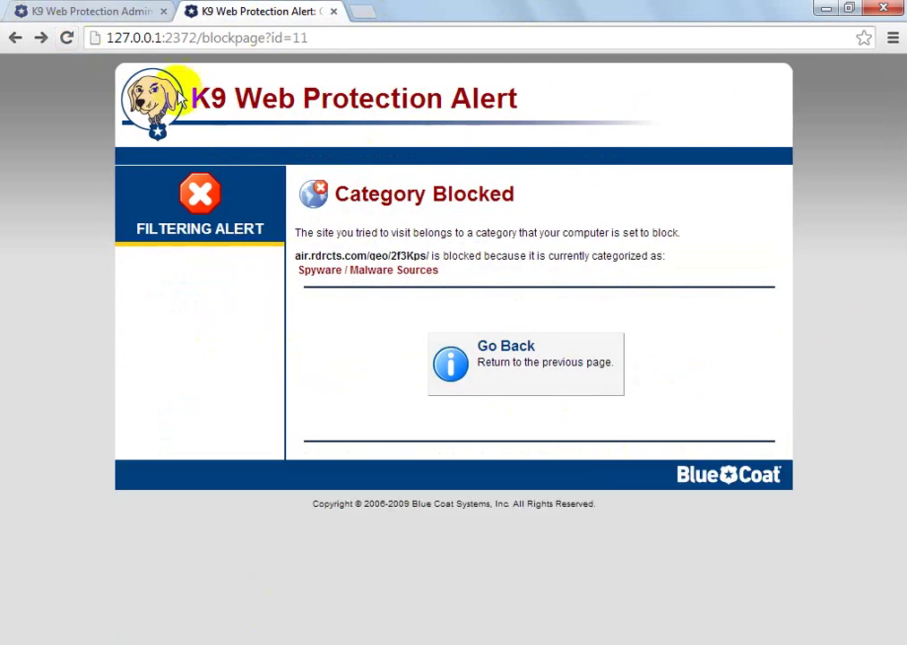
left_click(135, 11)
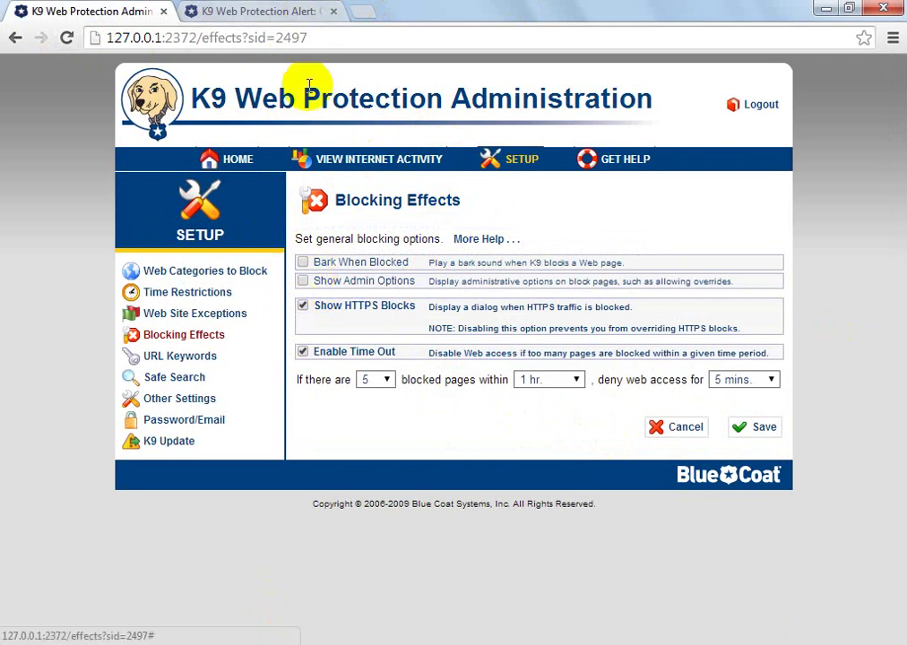
left_click(303, 282)
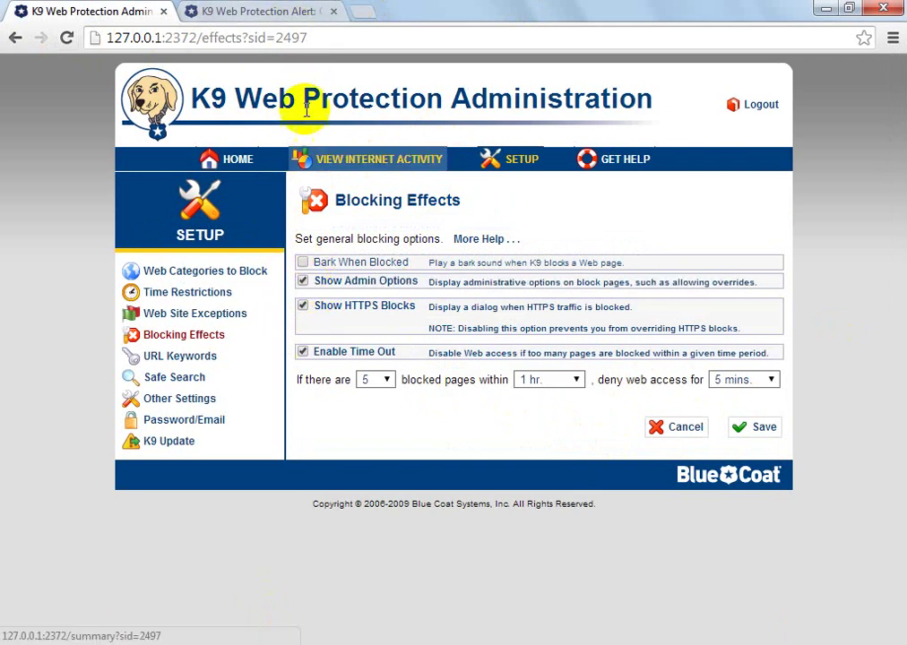
left_click(773, 430)
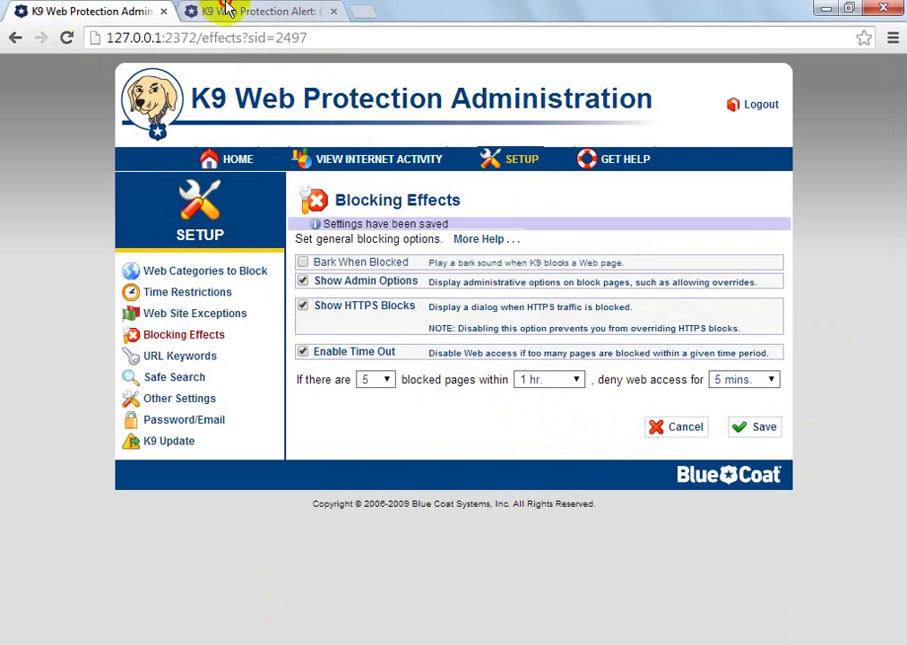
left_click(225, 9)
left_click(67, 37)
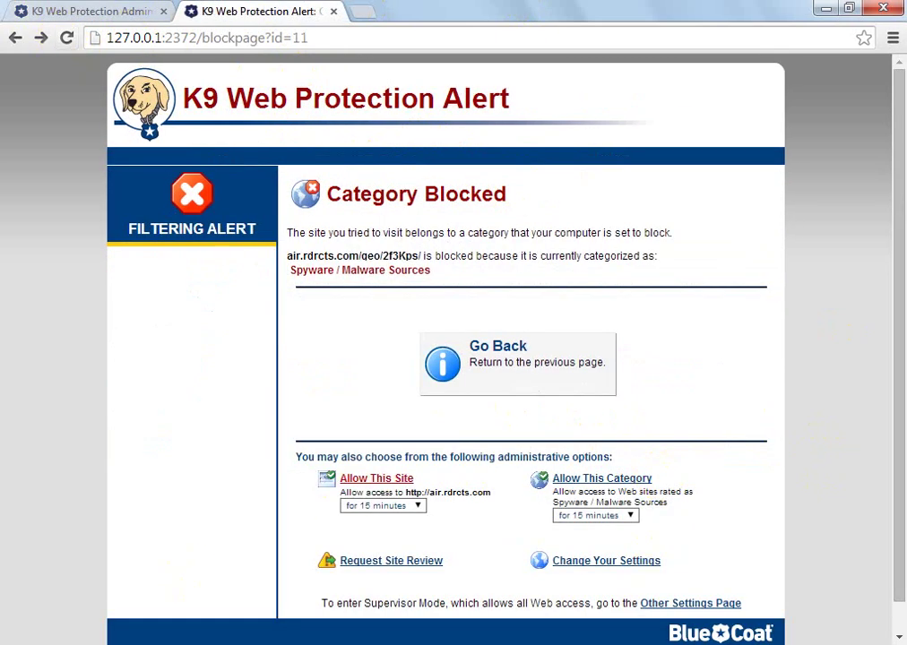
- Bring the Administration tab's Setup > Blocking Effects page to the front
left_click(63, 11)
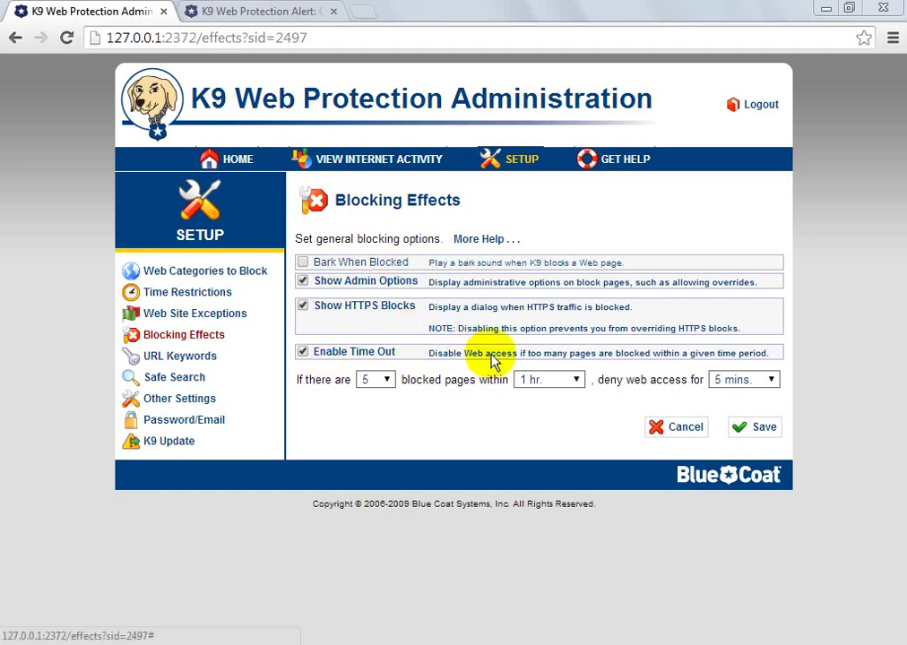
- Check the time-out values, keeping 5 blocked pages within 1 hr denying 5 mins, and save
left_click(372, 383)
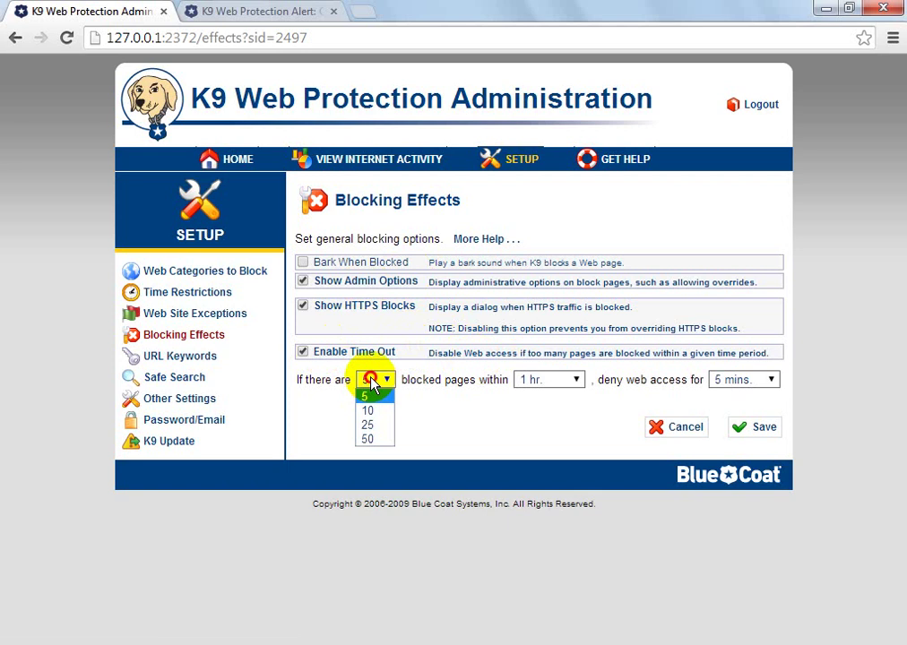
left_click(375, 383)
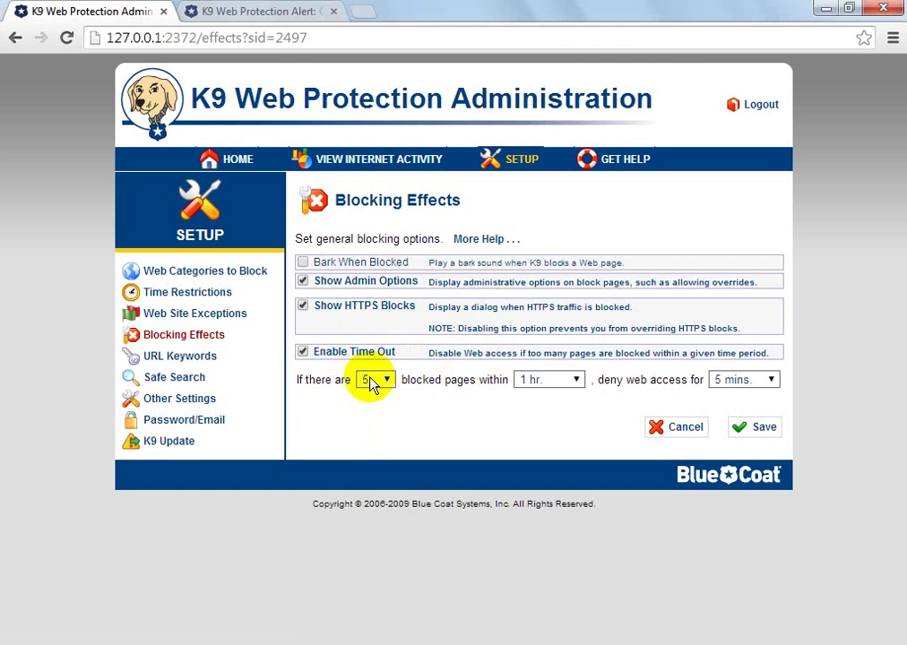
left_click(553, 382)
left_click(551, 384)
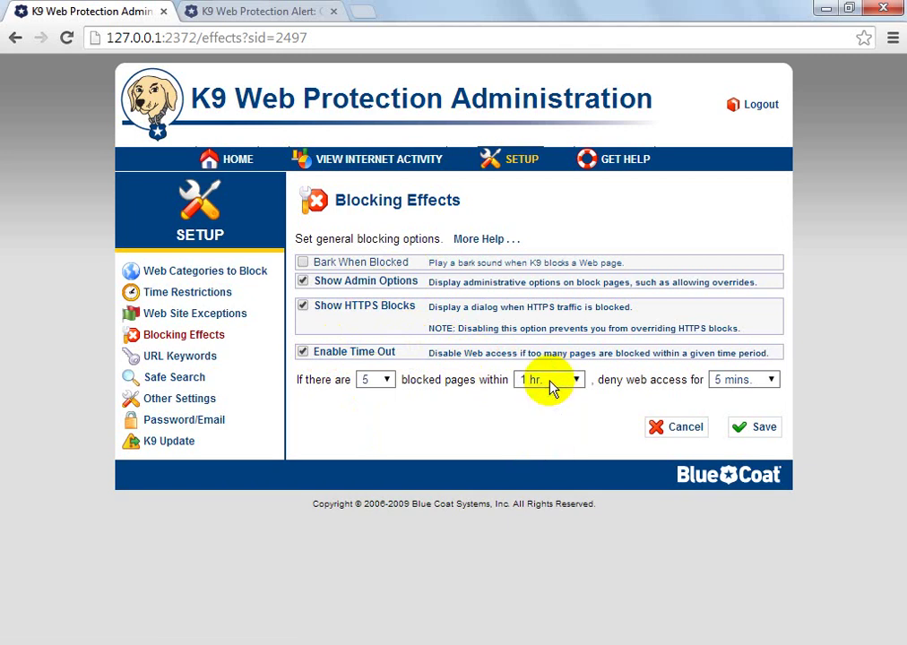
left_click(733, 384)
left_click(733, 390)
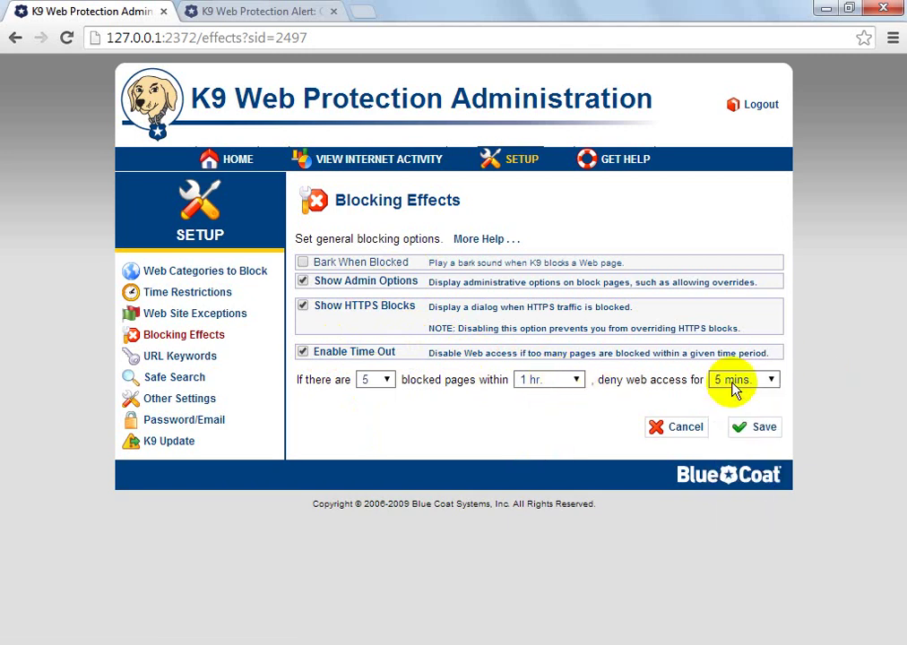
left_click(769, 428)
- Turn off Enable Time Out, save, and return to the block alert page
left_click(304, 353)
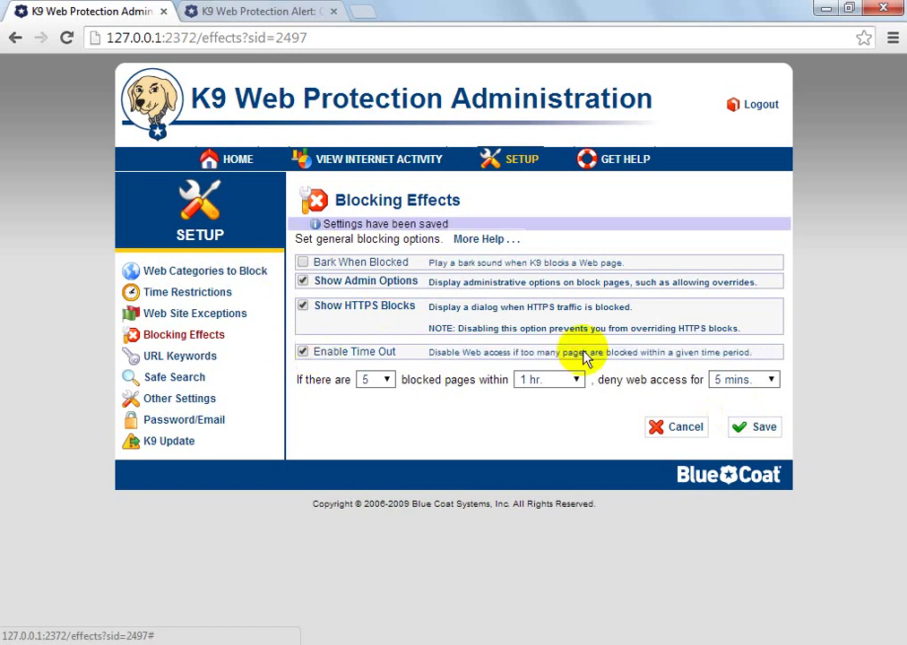
left_click(752, 429)
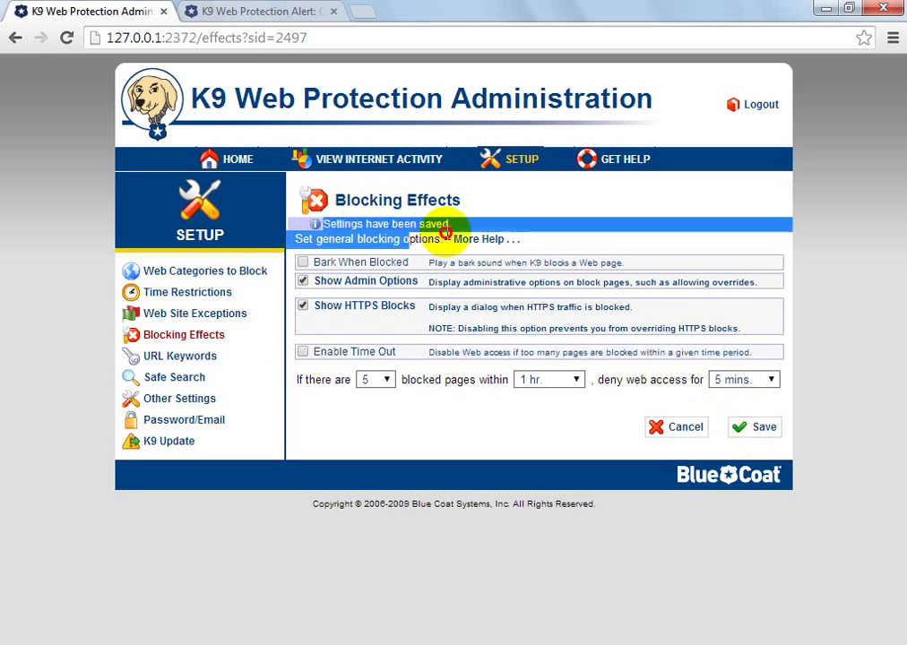
left_click(233, 10)
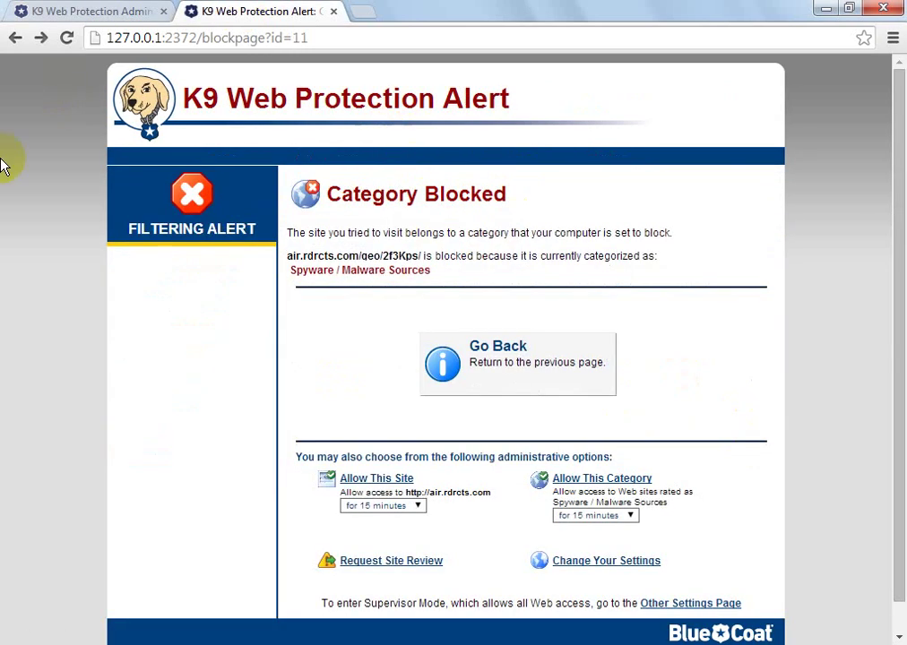